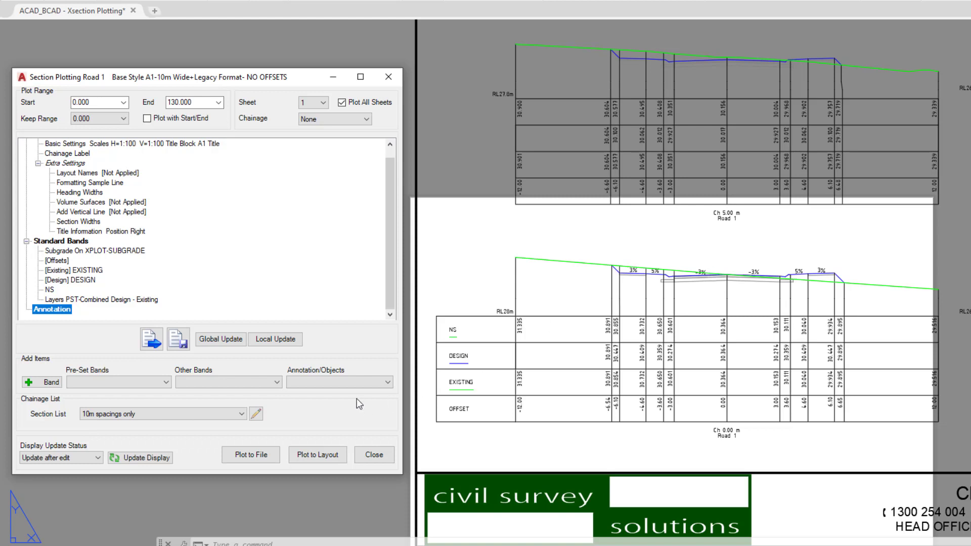
# Step: Add an Add Symbols from Code annotation to the section plot and set its symbol layer to 0
pyautogui.click(354, 384)
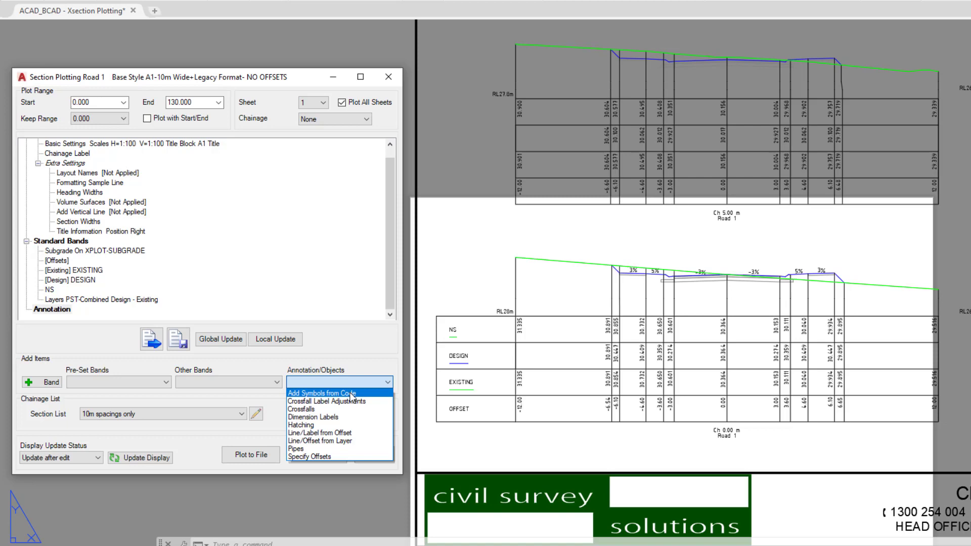
pyautogui.click(350, 394)
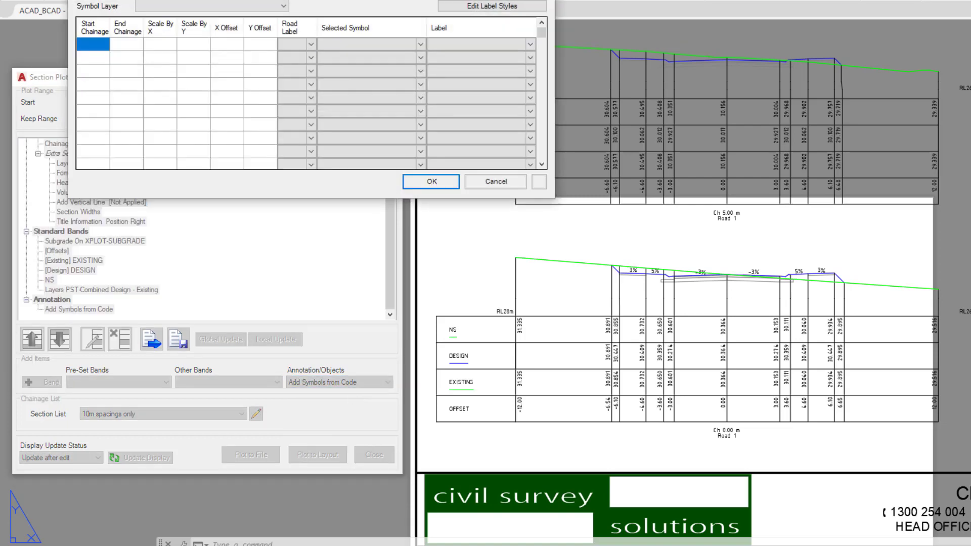
pyautogui.moveTo(315, 73); pyautogui.dragTo(308, 81)
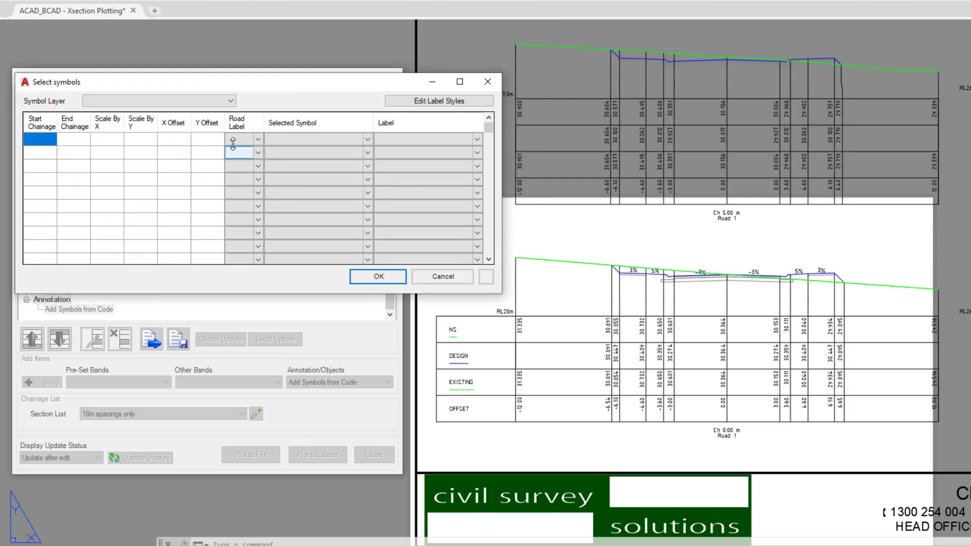
pyautogui.click(229, 101)
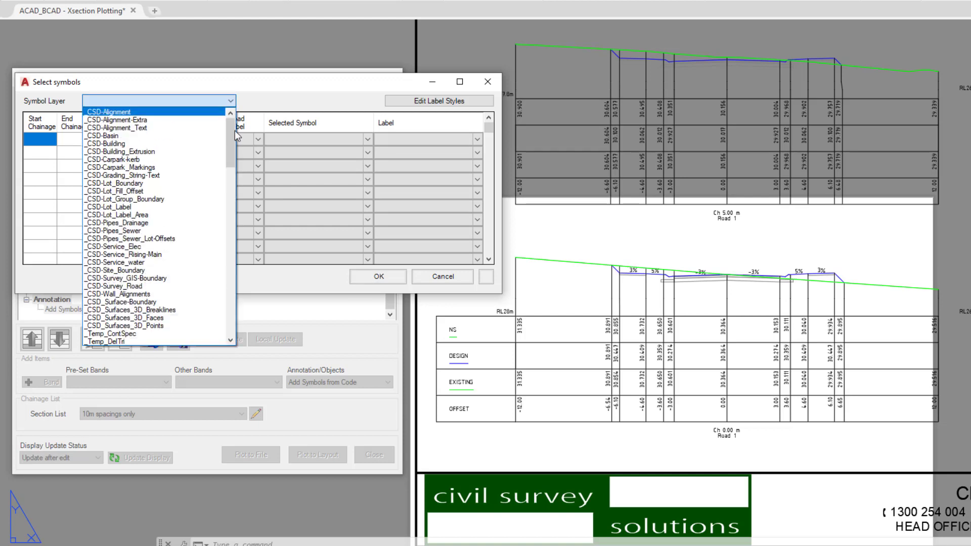
pyautogui.moveTo(232, 132); pyautogui.dragTo(232, 156)
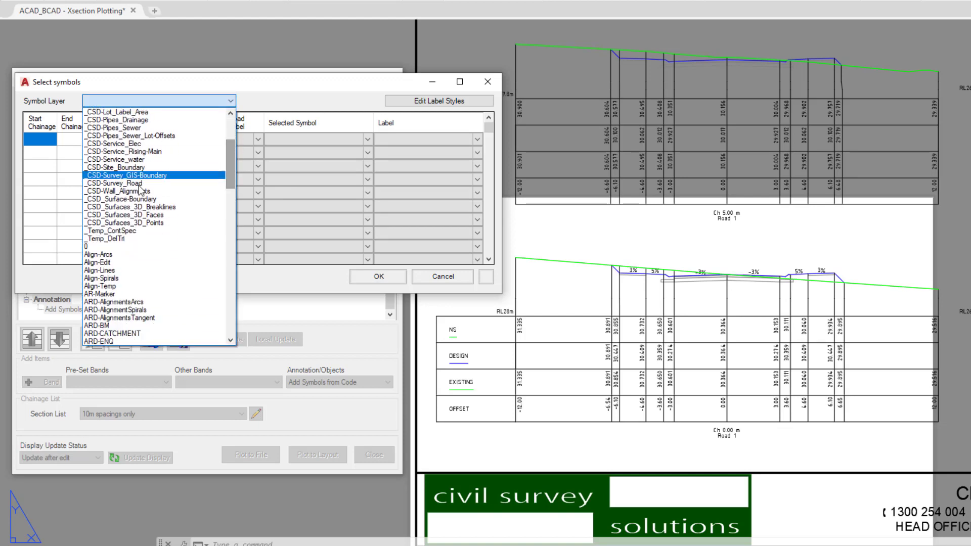
pyautogui.click(119, 246)
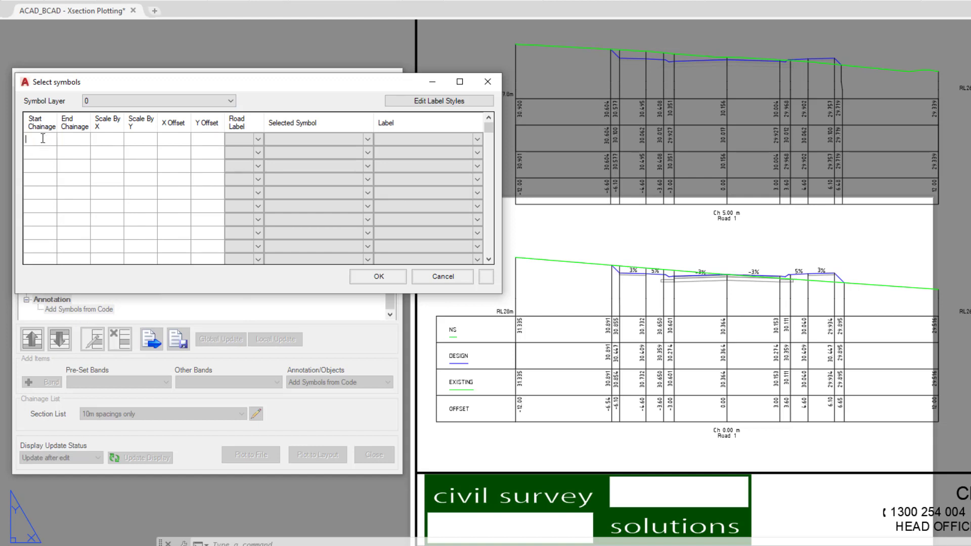
# Step: Fill the first symbol row with start chainage 0, end chainage 10000, X and Y scales of 1, and X and Y offsets of 0
pyautogui.write('0')
pyautogui.click(75, 144)
pyautogui.write('10000')
pyautogui.click(105, 140)
pyautogui.write('1')
pyautogui.click(144, 141)
pyautogui.write('1')
pyautogui.click(161, 140)
pyautogui.click(199, 138)
pyautogui.write('0')
pyautogui.press('Tab')
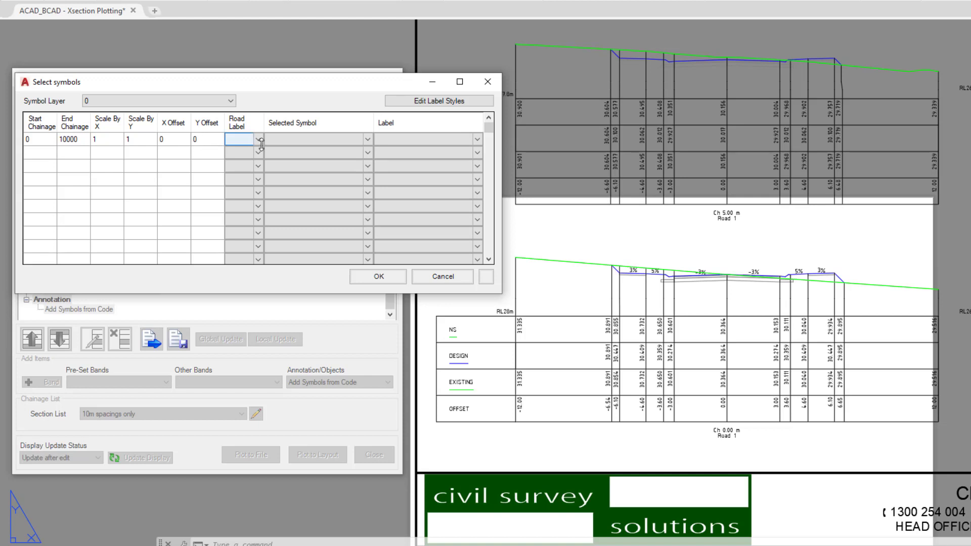
# Step: Set the row's road label to C.L. and its label to Annotation - Elevation (Vertical), leaving the symbol blank
pyautogui.click(259, 140)
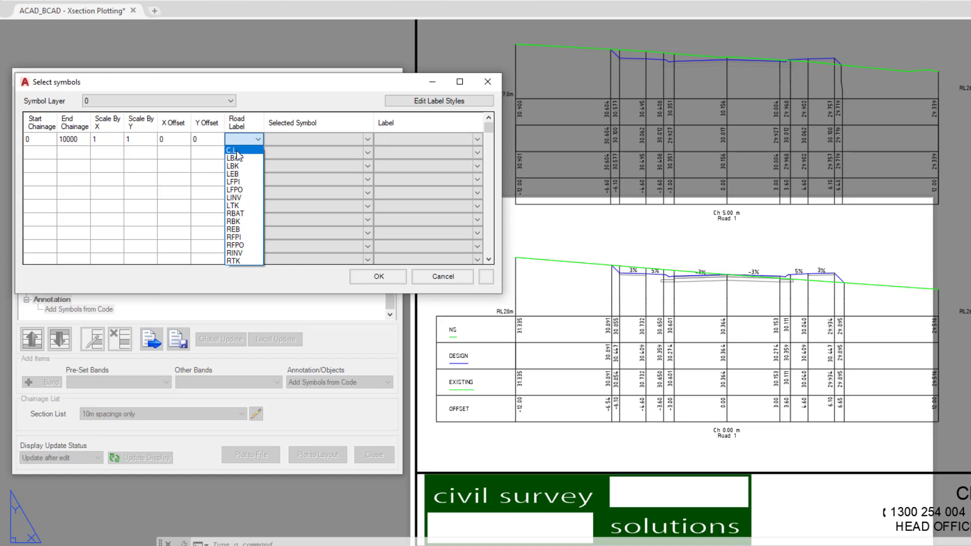
pyautogui.click(243, 151)
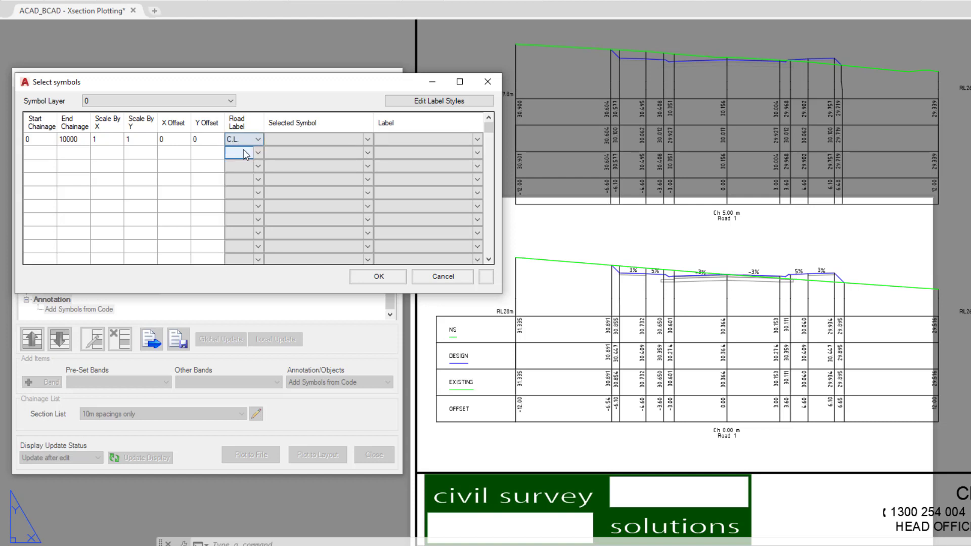
pyautogui.click(367, 140)
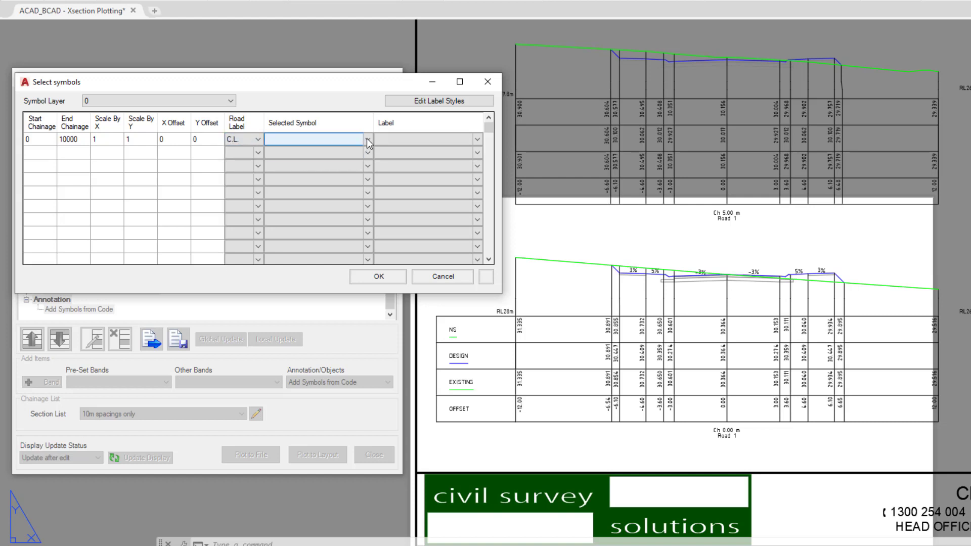
pyautogui.click(367, 140)
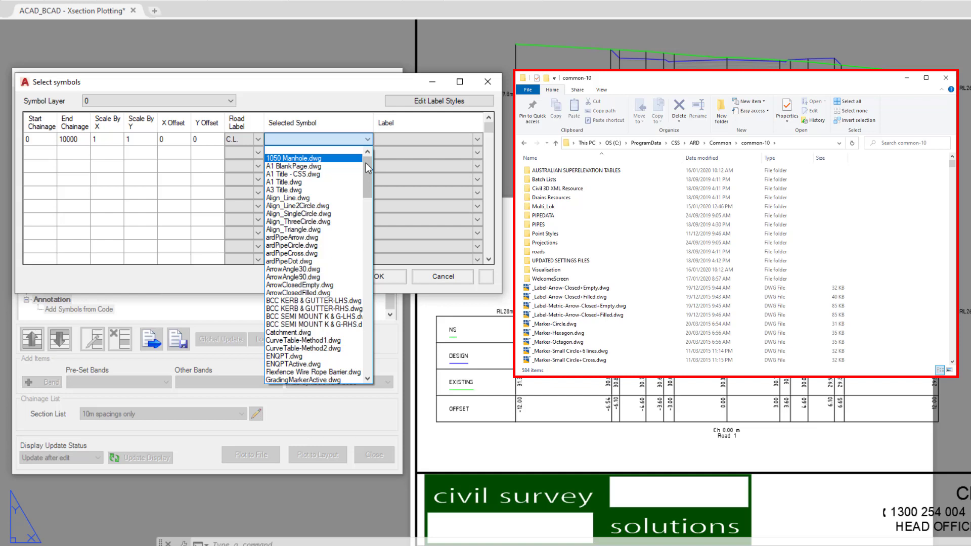
pyautogui.moveTo(366, 163)
pyautogui.mouseDown()
pyautogui.moveTo(381, 246)
pyautogui.moveTo(368, 338)
pyautogui.moveTo(373, 161)
pyautogui.mouseUp()
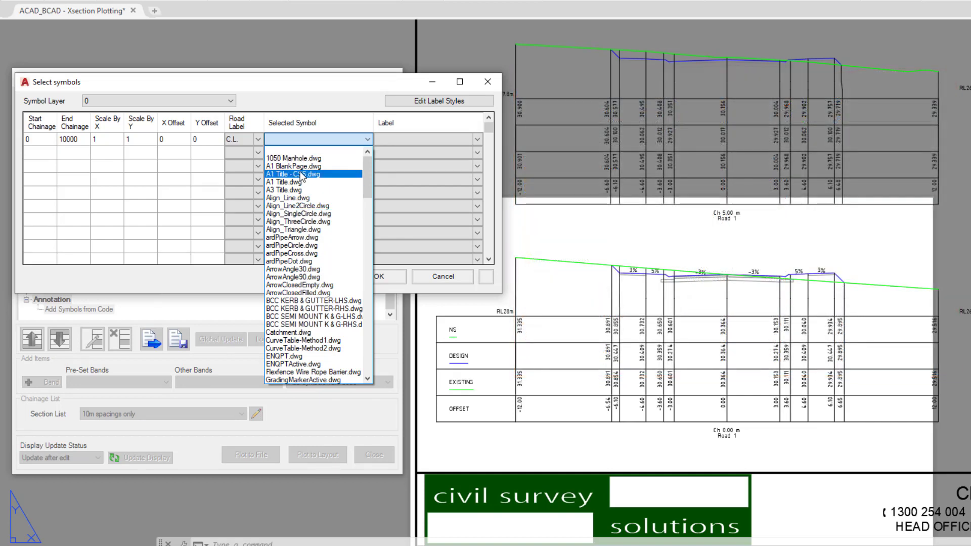
pyautogui.click(477, 139)
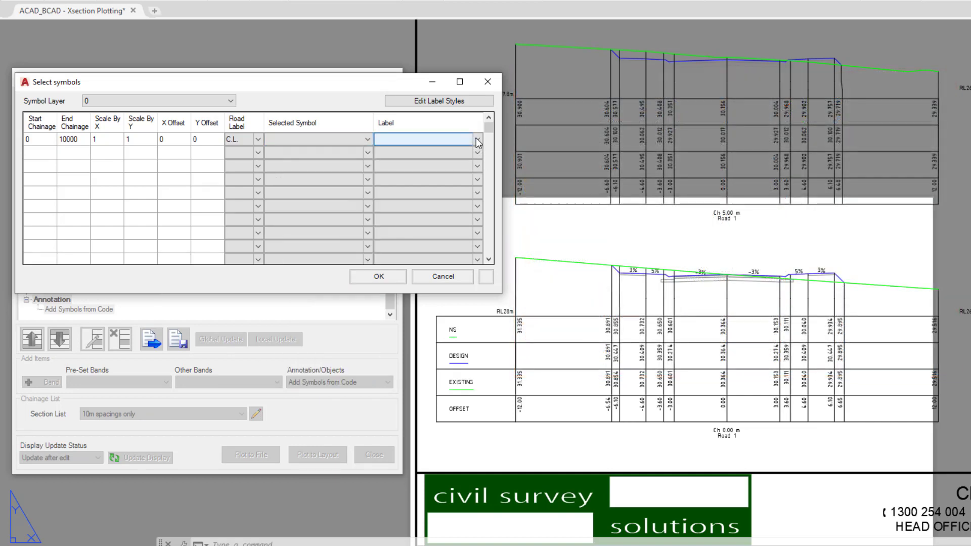
pyautogui.click(476, 139)
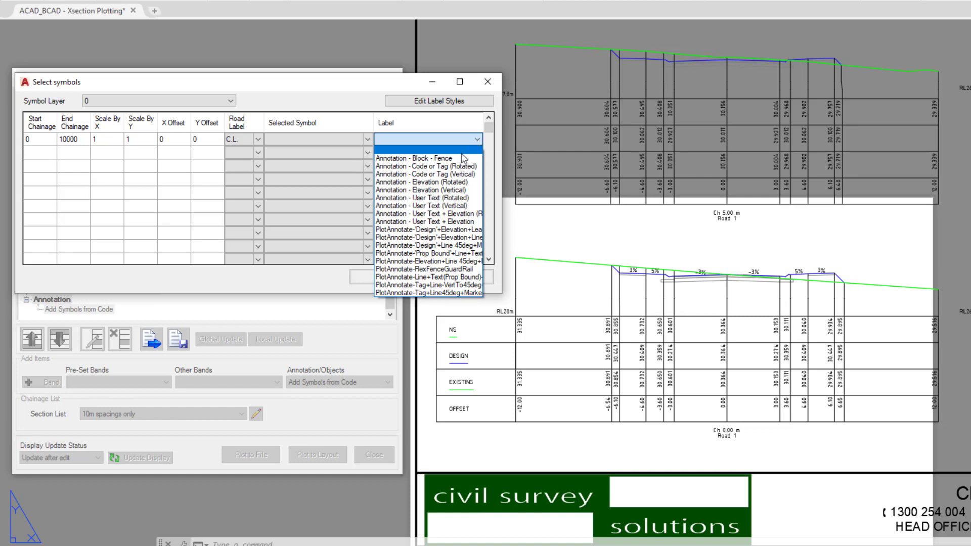
pyautogui.click(465, 191)
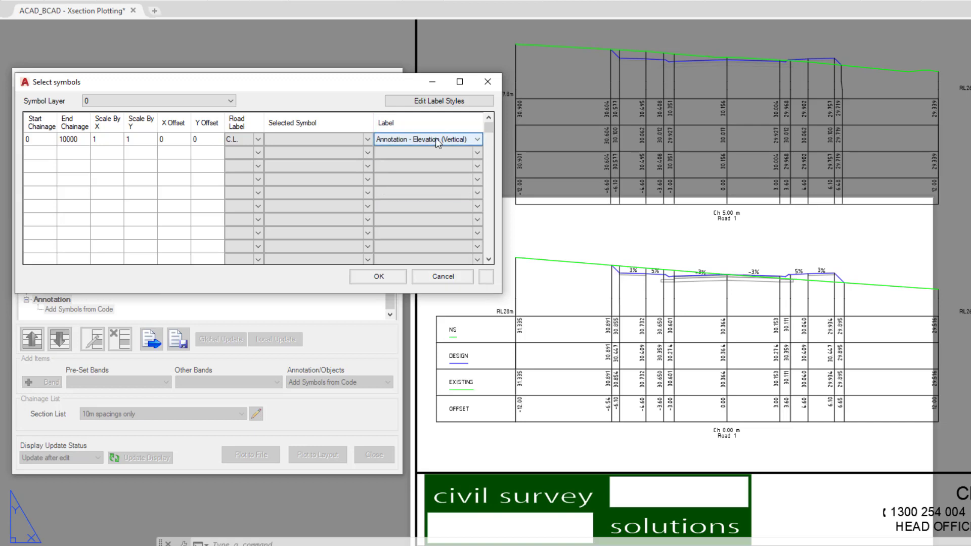
# Step: Examine the Level text and line item settings of the Annotation - Elevation (Vertical) label style without changing them
pyautogui.click(446, 103)
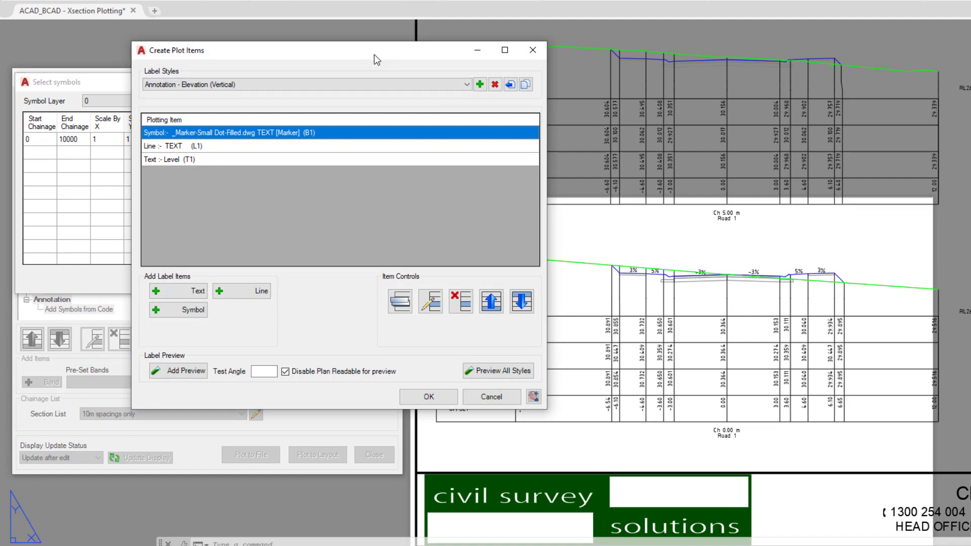
pyautogui.click(174, 160)
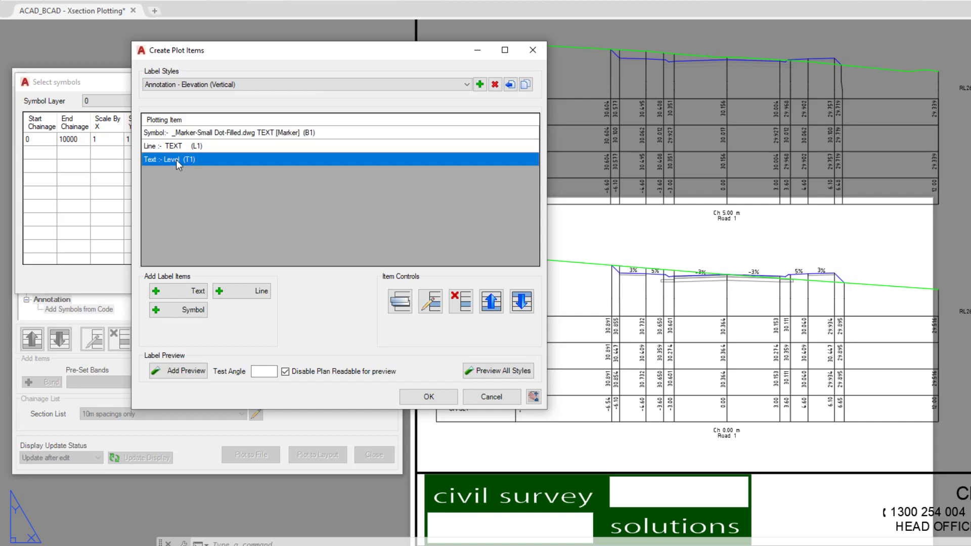
pyautogui.click(432, 304)
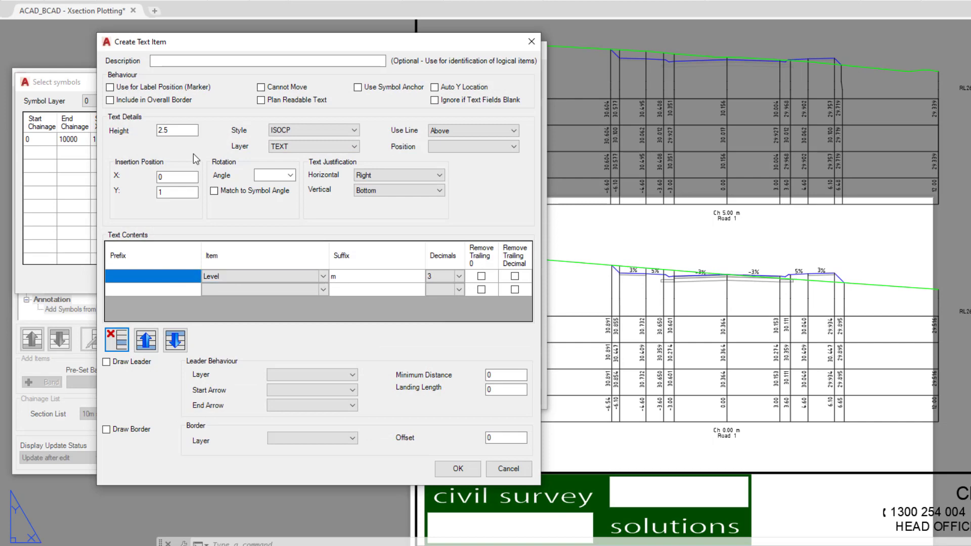
pyautogui.click(508, 469)
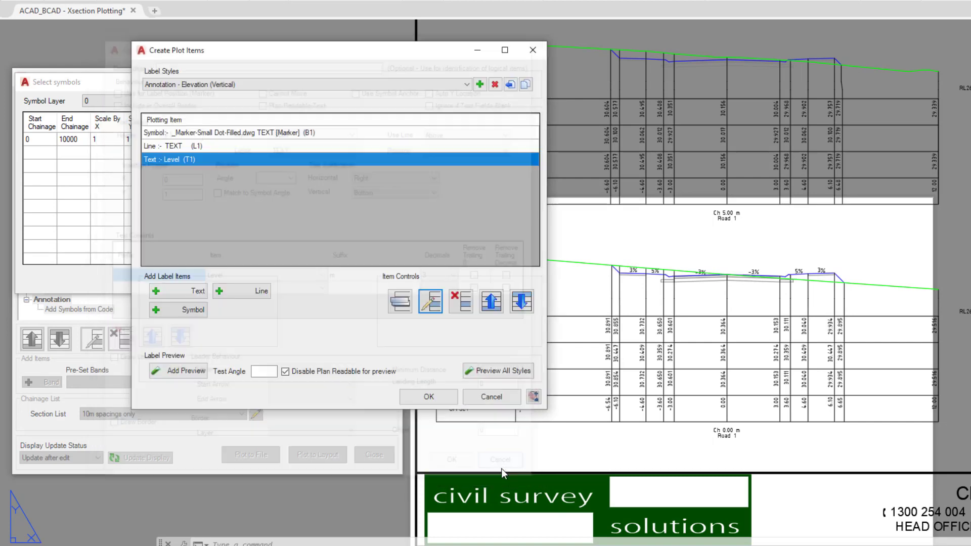
pyautogui.click(198, 146)
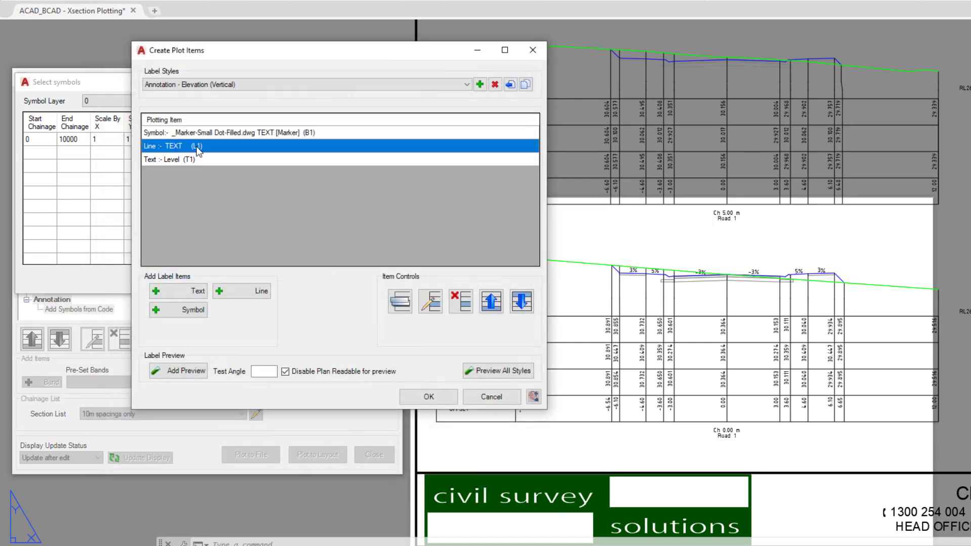
pyautogui.click(430, 302)
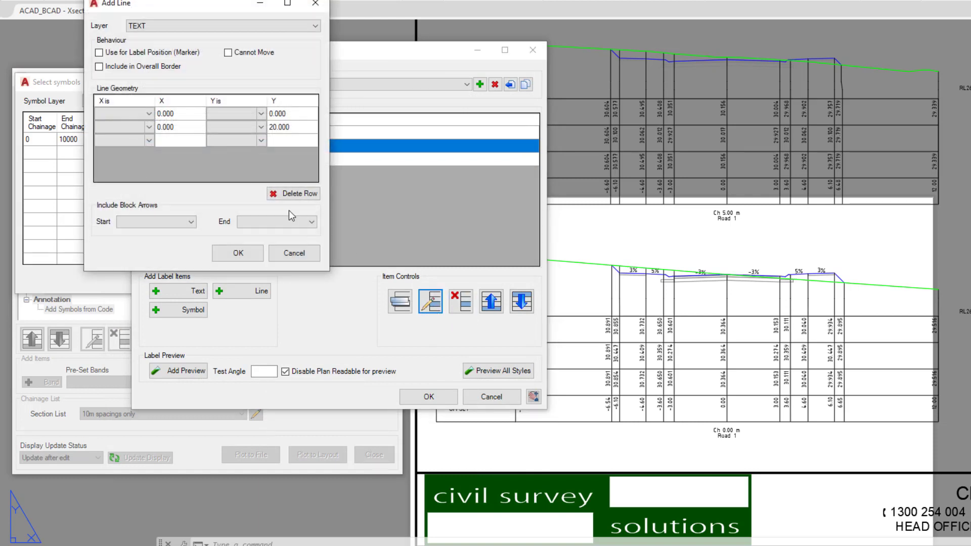
pyautogui.click(294, 253)
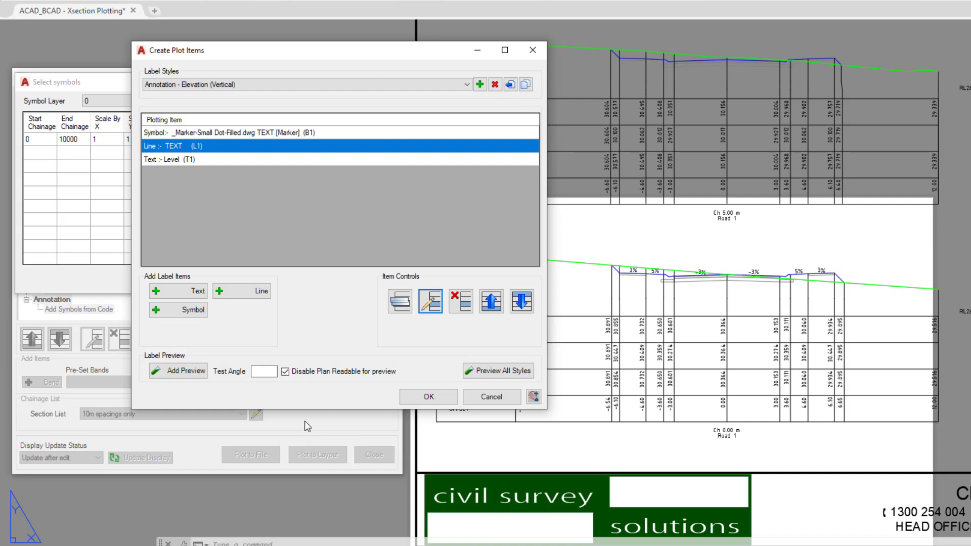
pyautogui.click(489, 395)
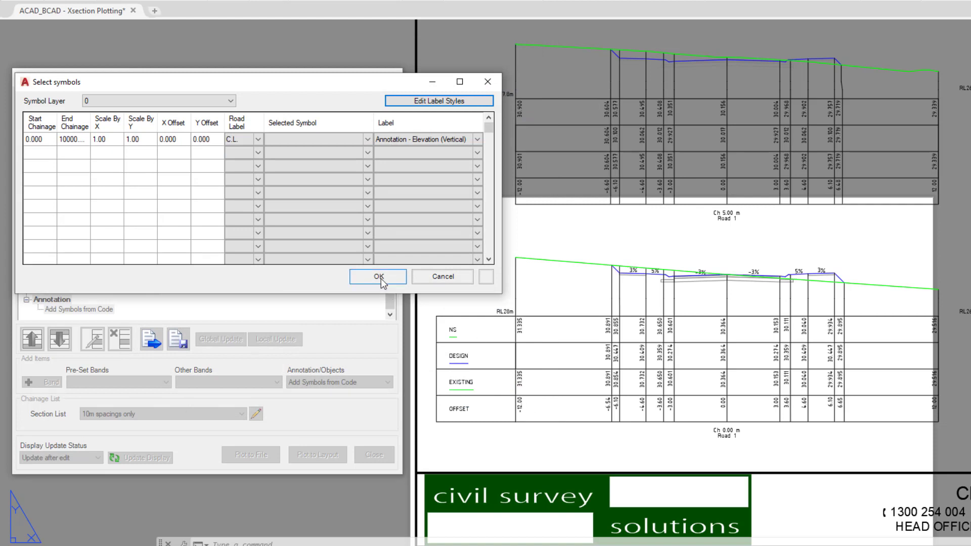
# Step: Apply the symbol annotation and inspect the centreline elevation labels on the plotted cross sections
pyautogui.click(380, 278)
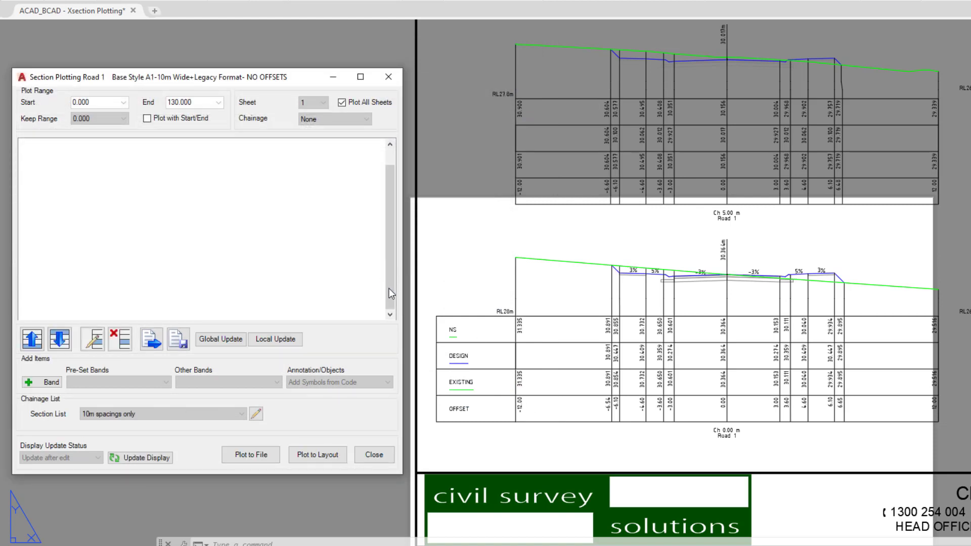
pyautogui.scroll(5, 726, 251)
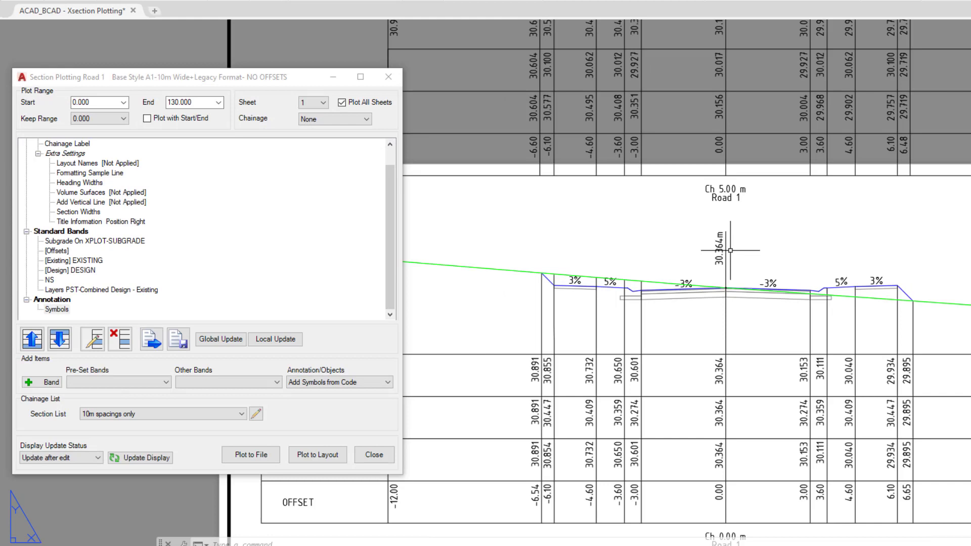
pyautogui.scroll(-5, 700, 323)
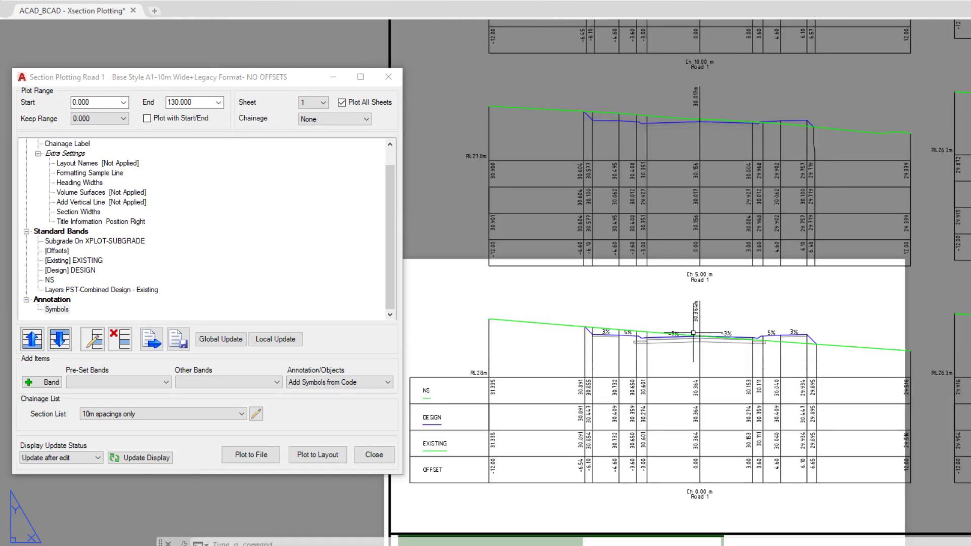
pyautogui.moveTo(772, 165); pyautogui.dragTo(785, 20, button='middle')
pyautogui.moveTo(711, 51); pyautogui.dragTo(791, 80, button='middle')
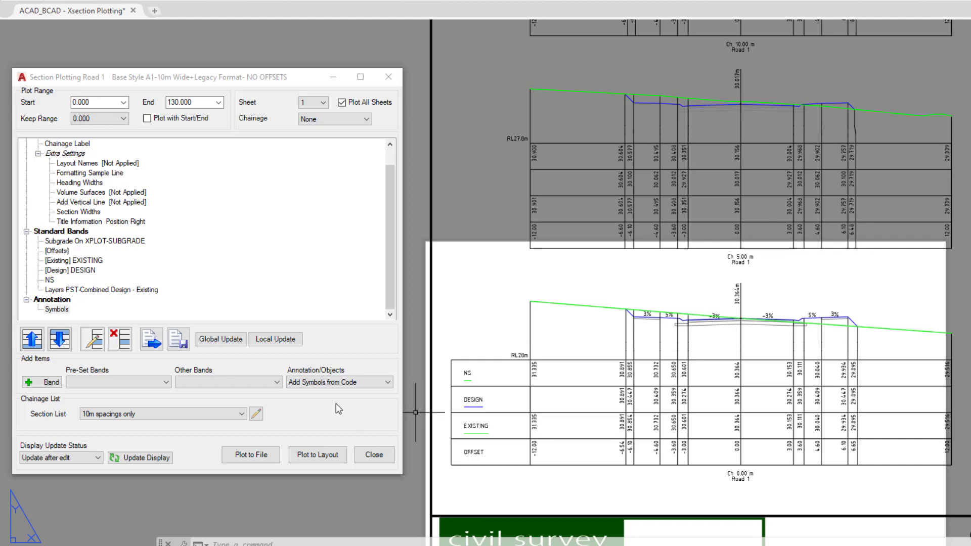
# Step: Add a Crossfalls annotation shown on every section and check the labels across the plotted cross sections
pyautogui.click(345, 383)
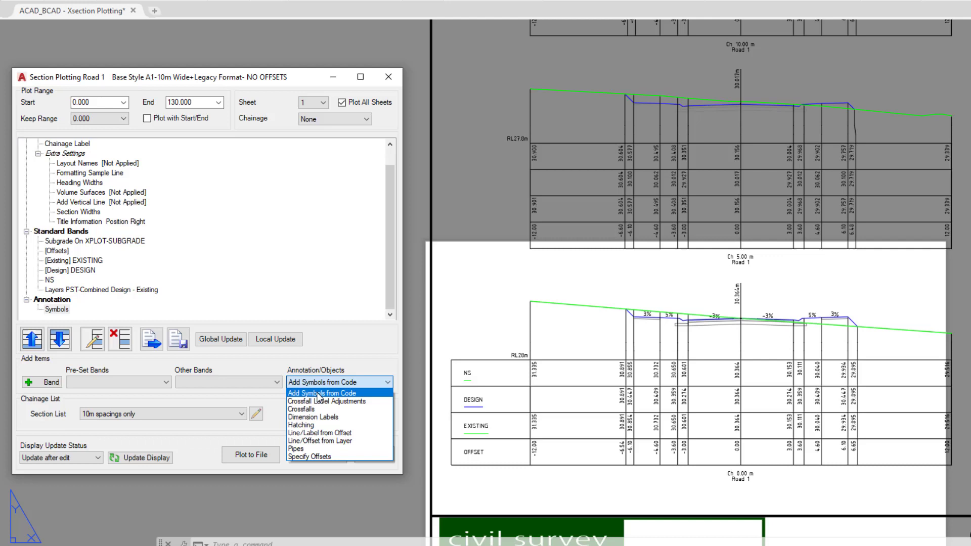
pyautogui.click(301, 410)
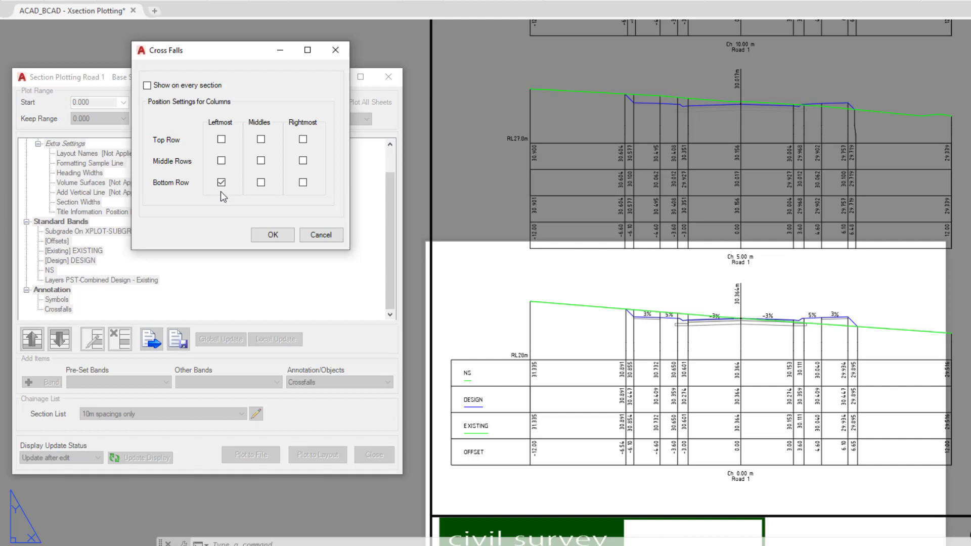
pyautogui.click(147, 87)
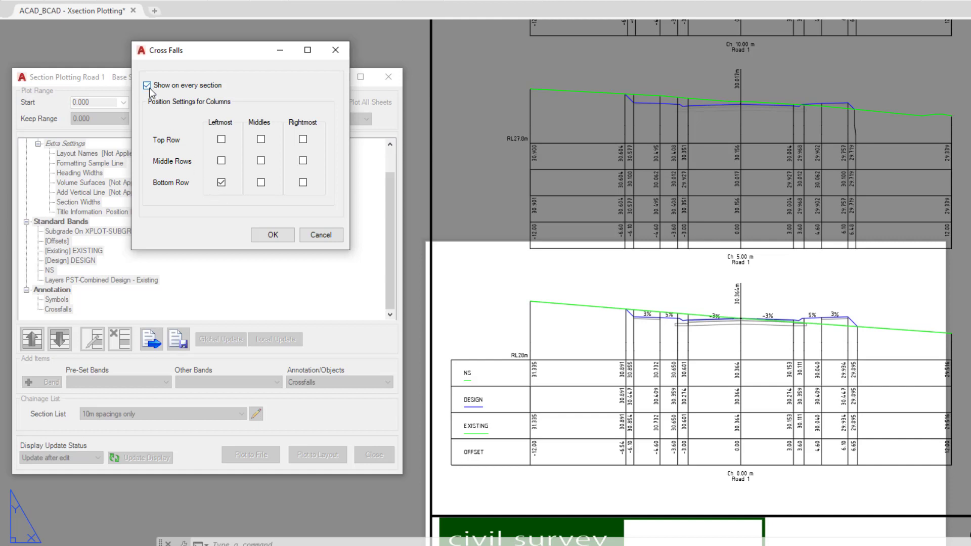
pyautogui.click(276, 234)
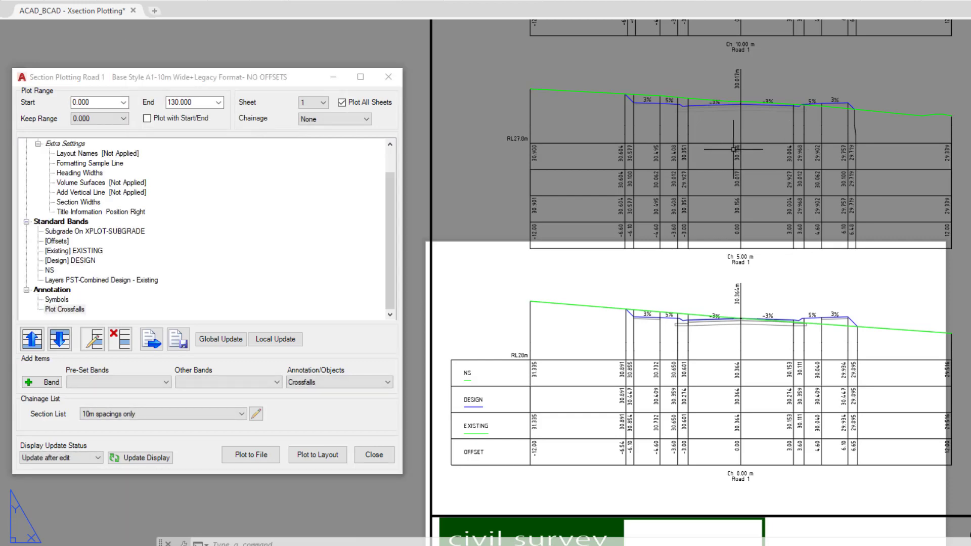
pyautogui.moveTo(766, 138)
pyautogui.mouseDown(button='middle')
pyautogui.moveTo(722, 203)
pyautogui.moveTo(495, 166)
pyautogui.mouseUp(button='middle')
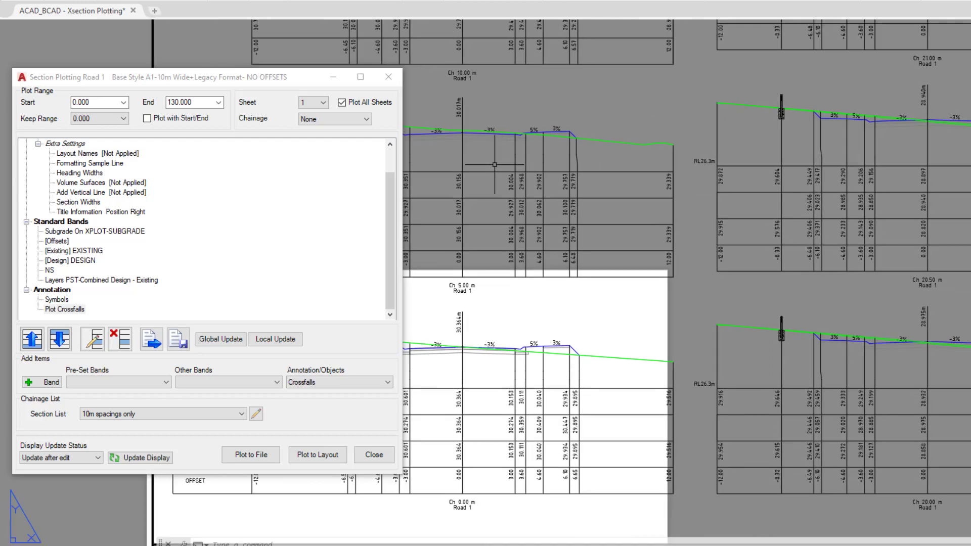
pyautogui.moveTo(483, 163)
pyautogui.mouseDown(button='middle')
pyautogui.moveTo(676, 150)
pyautogui.moveTo(727, 119)
pyautogui.mouseUp(button='middle')
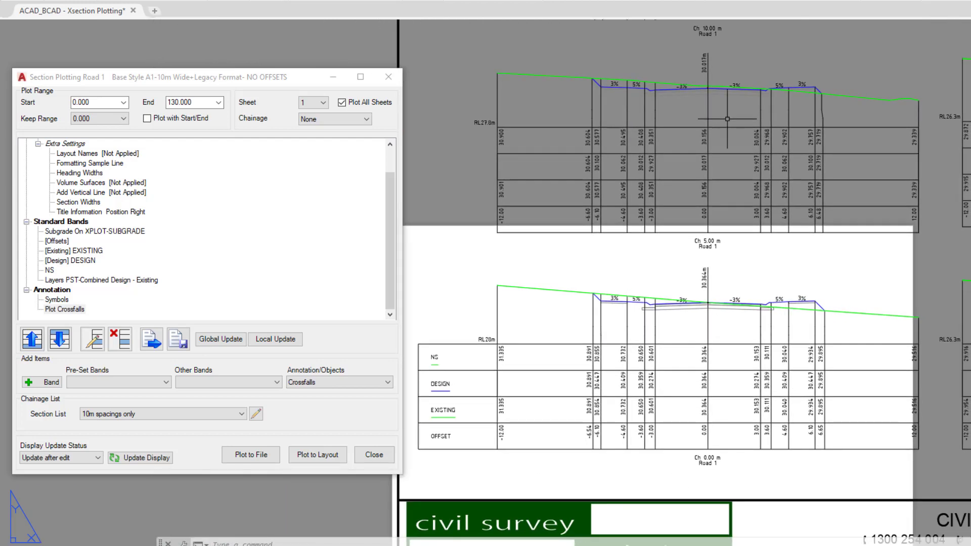
# Step: Examine the cross fall display settings in the DESIGN band's section labels, leaving the band as it is
pyautogui.click(70, 262)
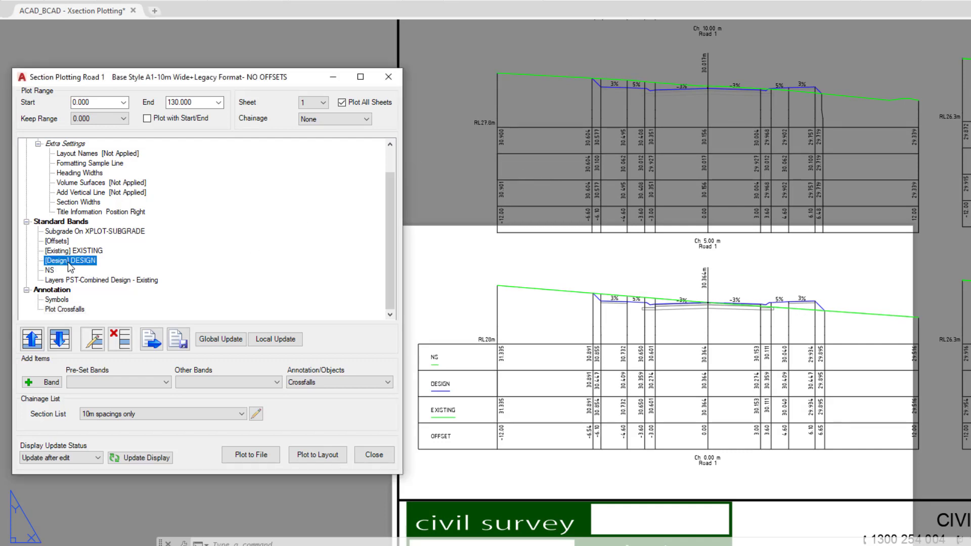
pyautogui.doubleClick(69, 264)
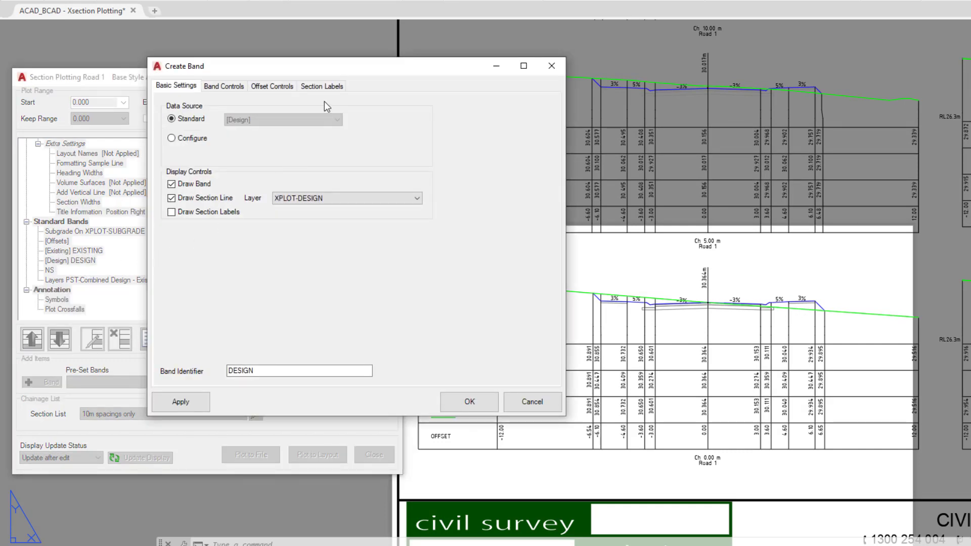
pyautogui.click(326, 88)
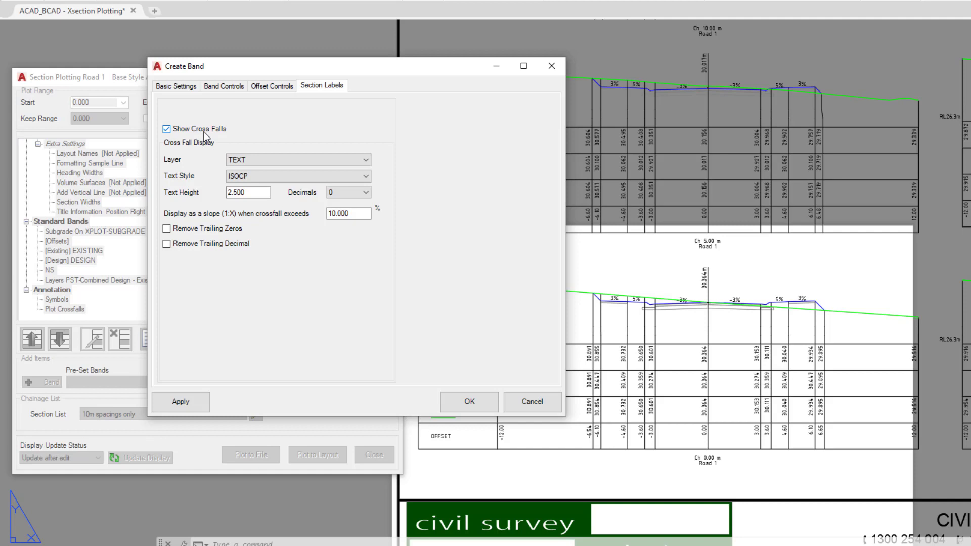
pyautogui.click(541, 406)
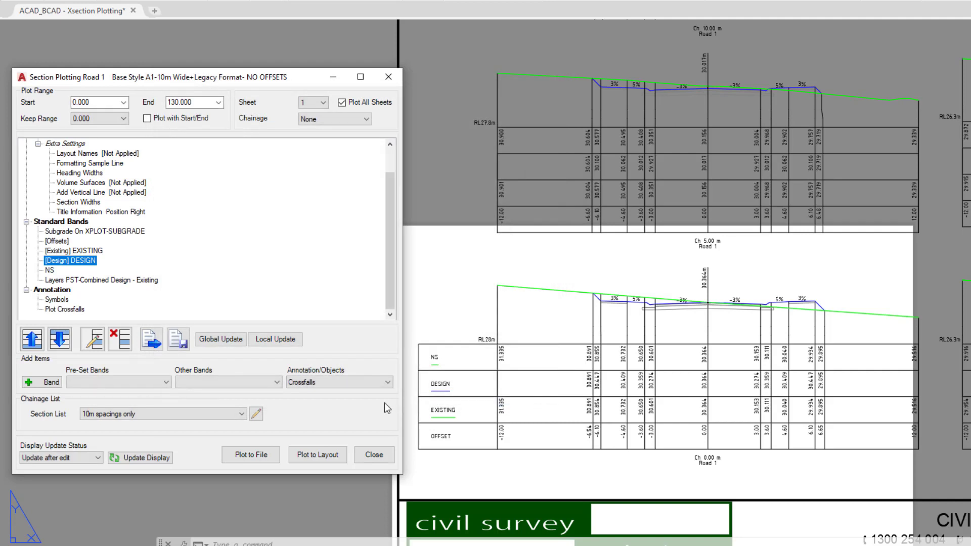
# Step: Add a Specify Offsets annotation covering start chainage 0 to end chainage 10000
pyautogui.click(338, 384)
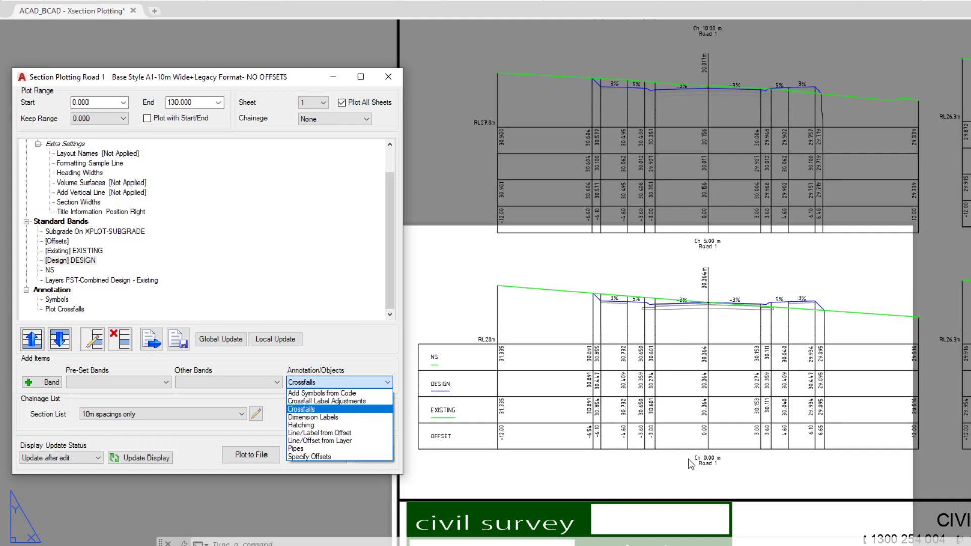
pyautogui.click(330, 457)
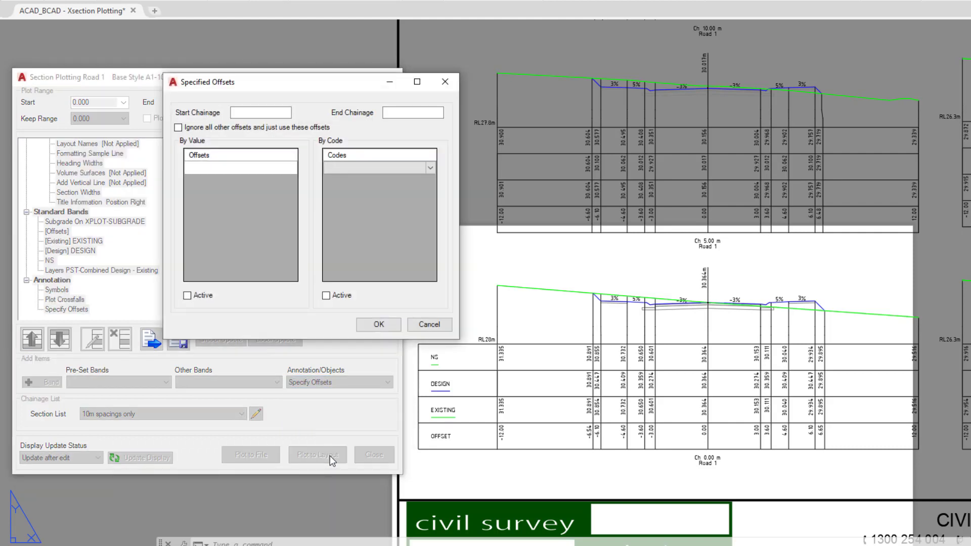
pyautogui.click(256, 113)
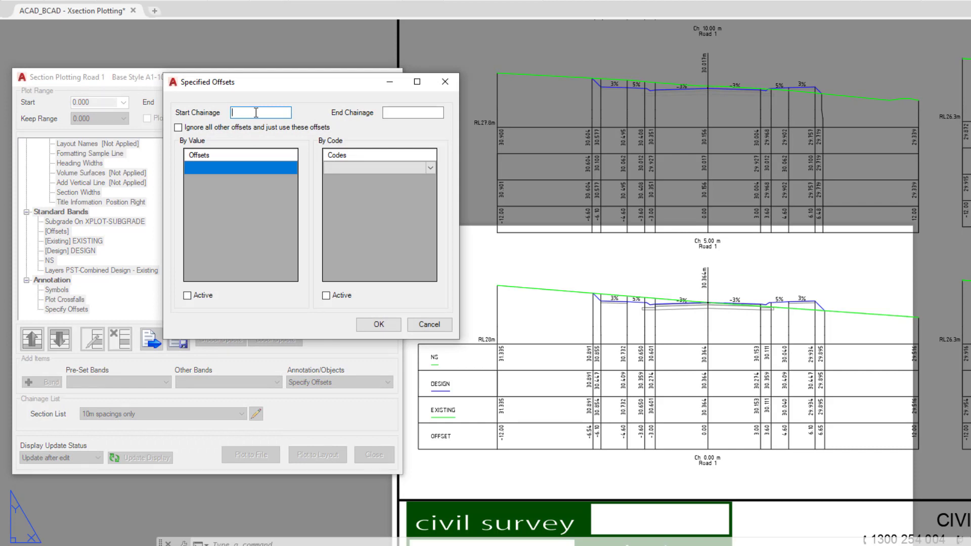
pyautogui.write('0')
pyautogui.click(385, 113)
pyautogui.write('10')
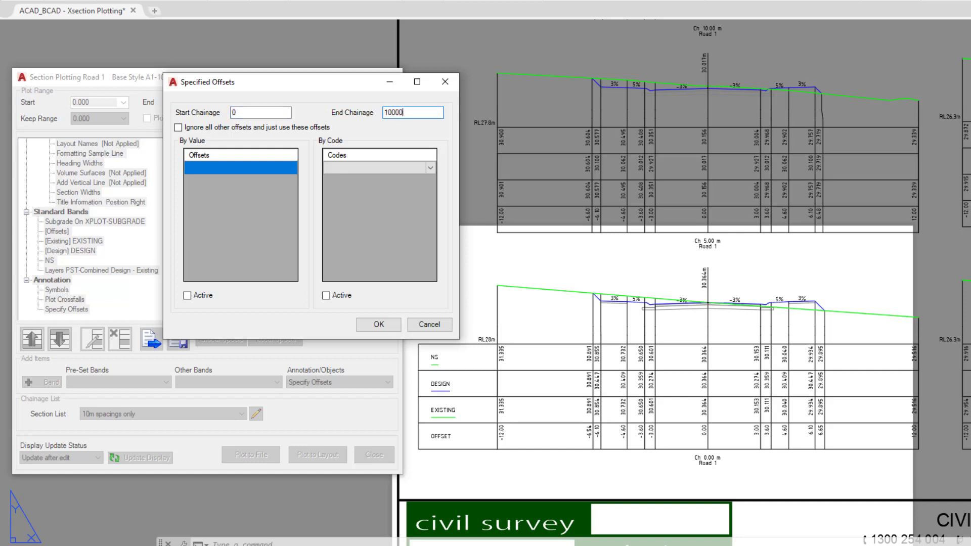
# Step: Specify an active offset value of -2.5, apply it, and check the offset on the plotted cross sections
pyautogui.click(211, 169)
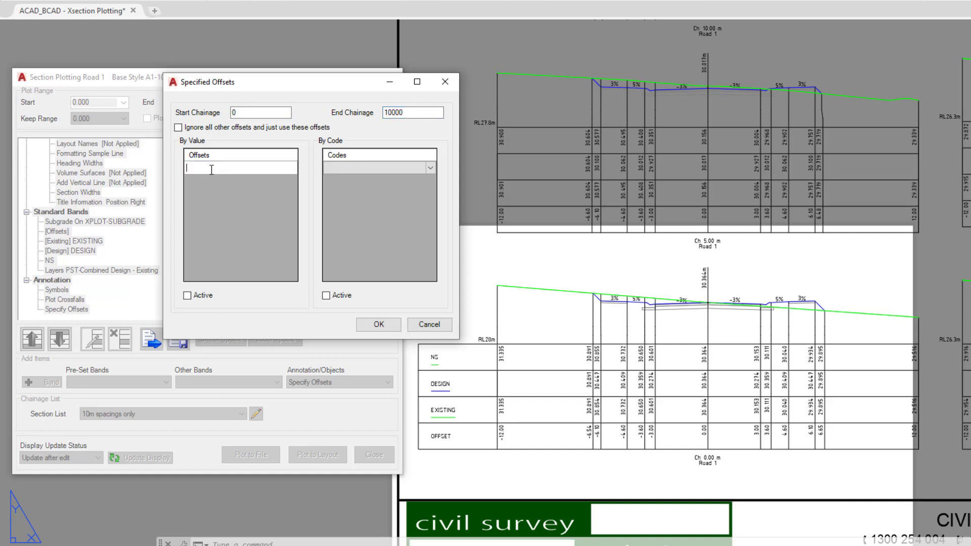
pyautogui.write('-2.5')
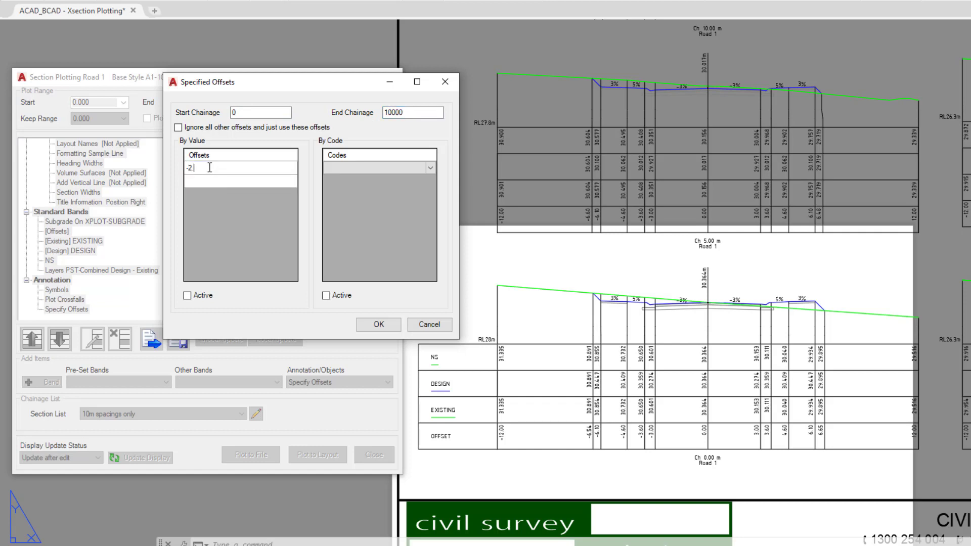
pyautogui.click(187, 296)
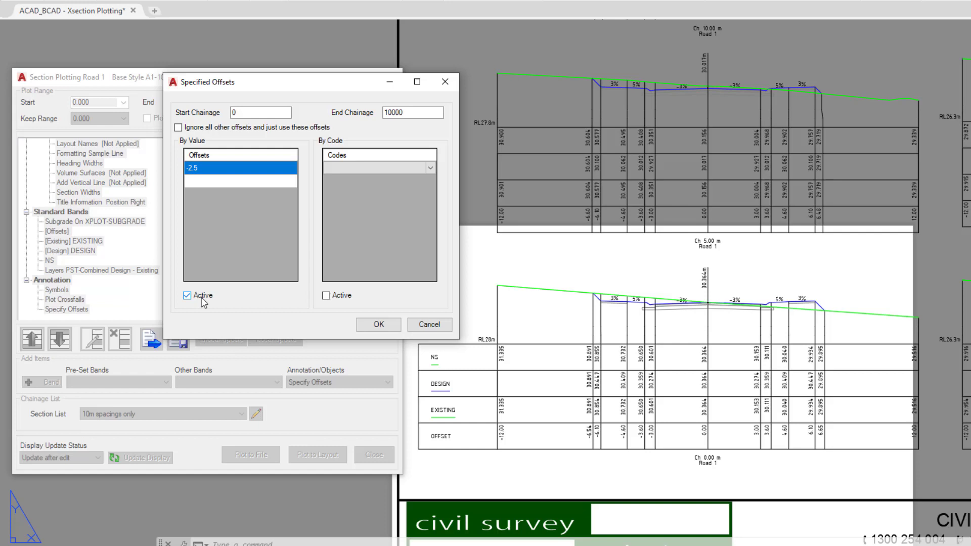
pyautogui.click(379, 325)
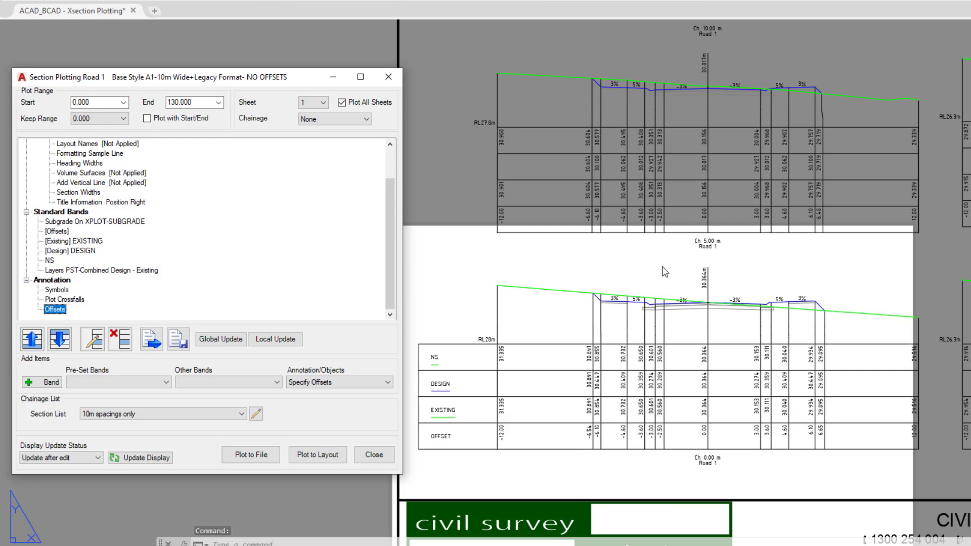
pyautogui.scroll(2, 668, 187)
pyautogui.moveTo(657, 141); pyautogui.dragTo(674, 257, button='middle')
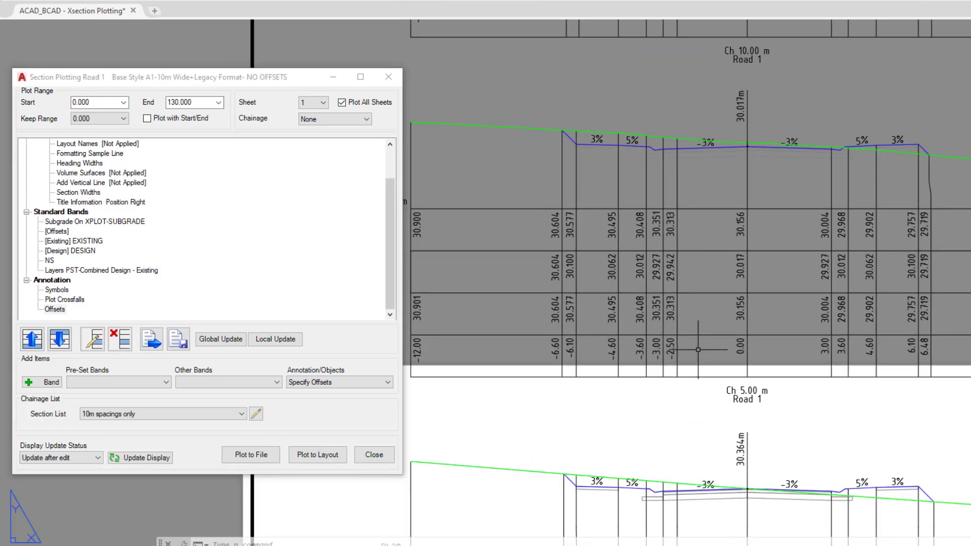
pyautogui.scroll(-2, 647, 279)
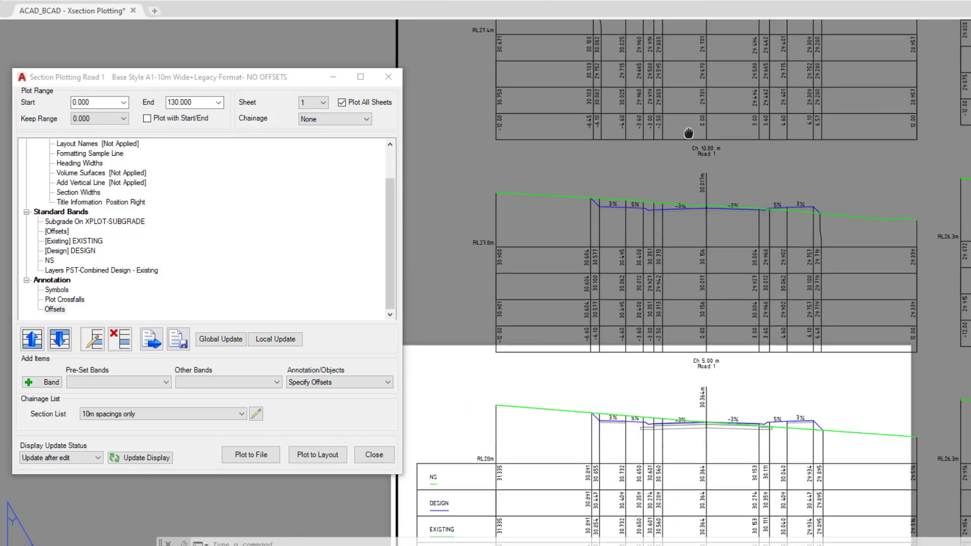
pyautogui.scroll(2, 690, 130)
pyautogui.scroll(-2, 631, 202)
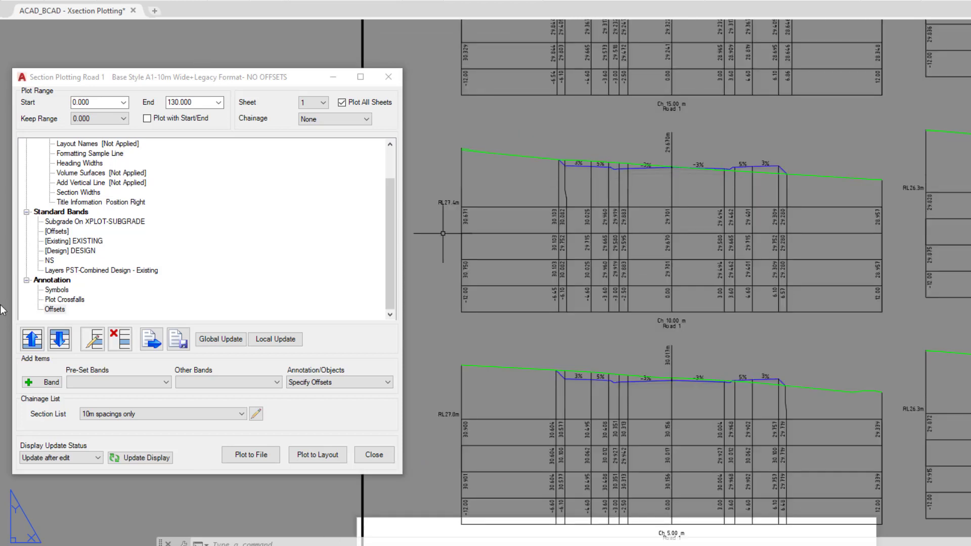
pyautogui.click(54, 310)
pyautogui.click(54, 310)
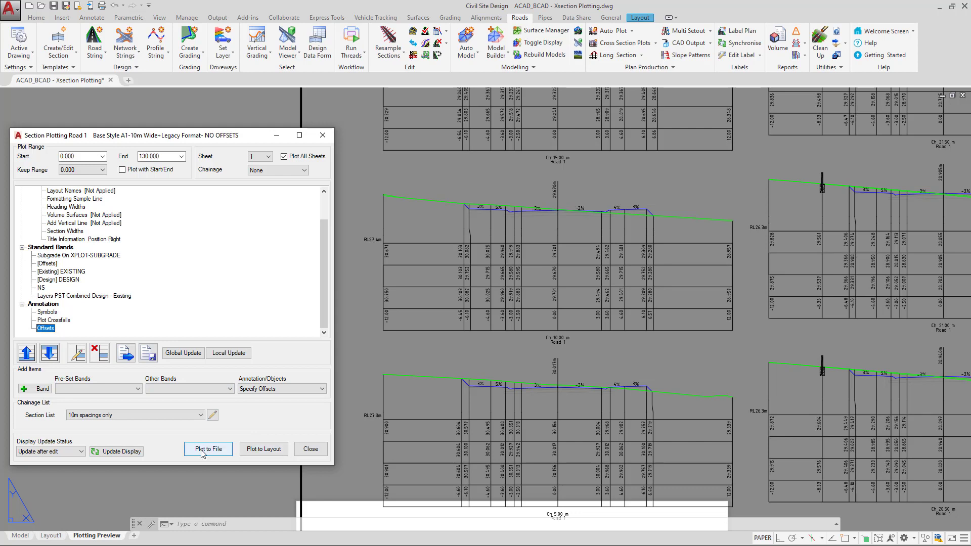
pyautogui.click(106, 192)
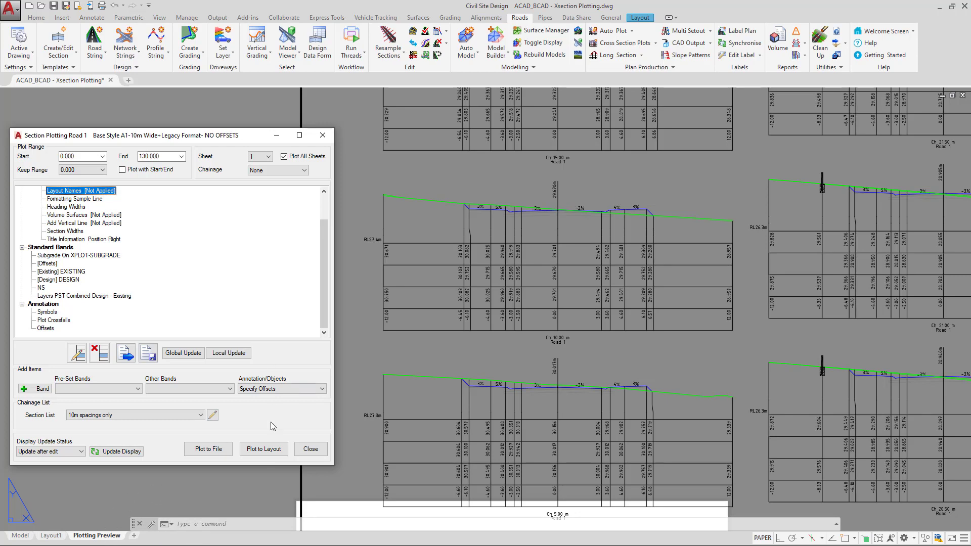
# Step: Plot the Road 1 cross sections to layouts, inspect the plotted sections, and close the section plotting settings
pyautogui.click(261, 451)
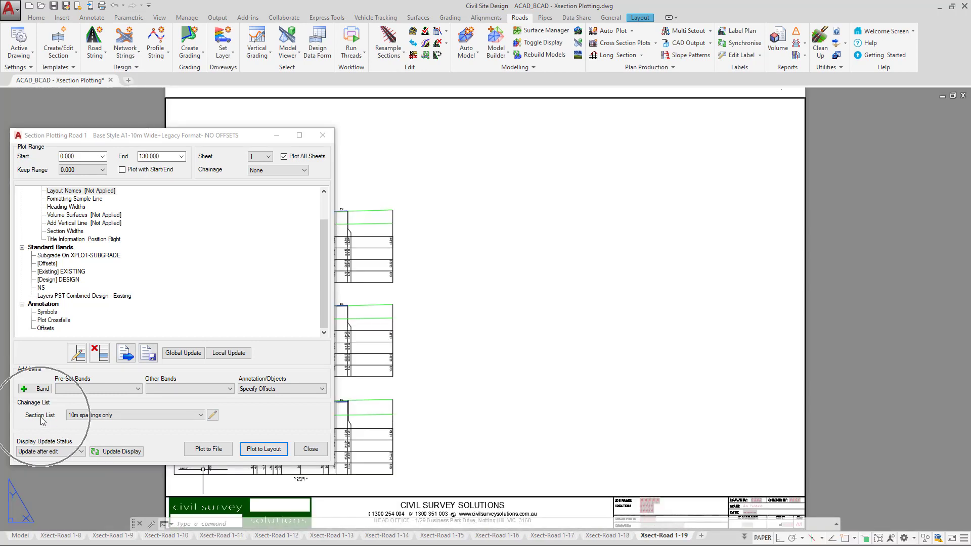
pyautogui.moveTo(433, 369); pyautogui.dragTo(625, 321, button='middle')
pyautogui.scroll(2, 461, 273)
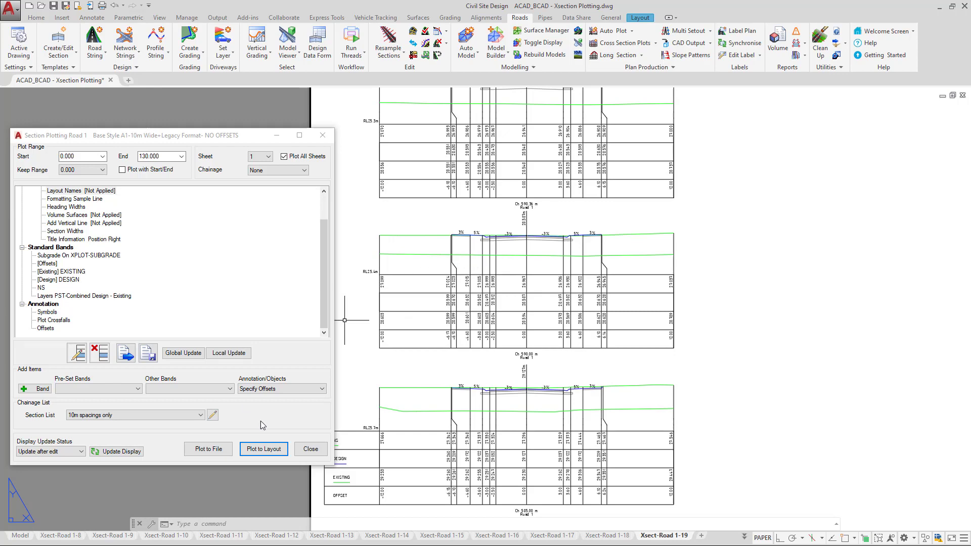
pyautogui.click(307, 452)
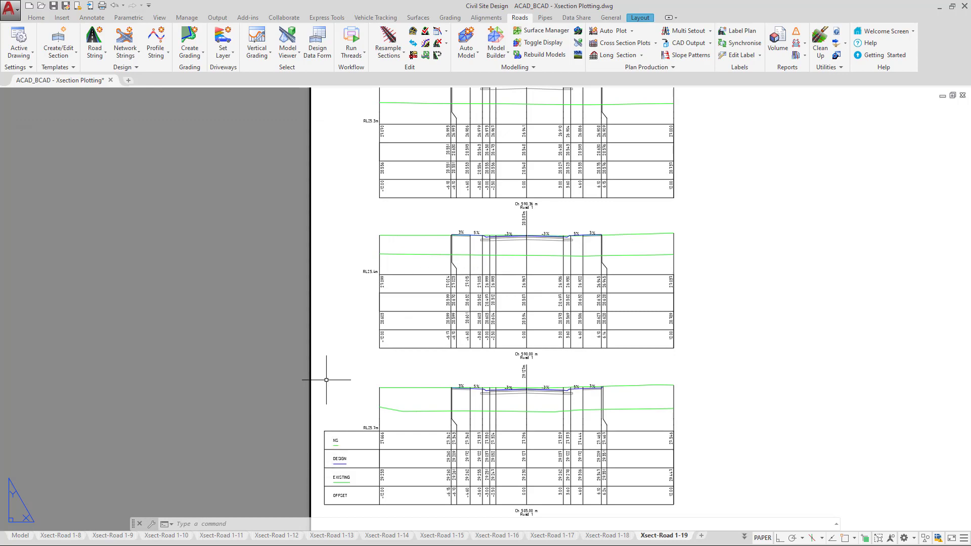